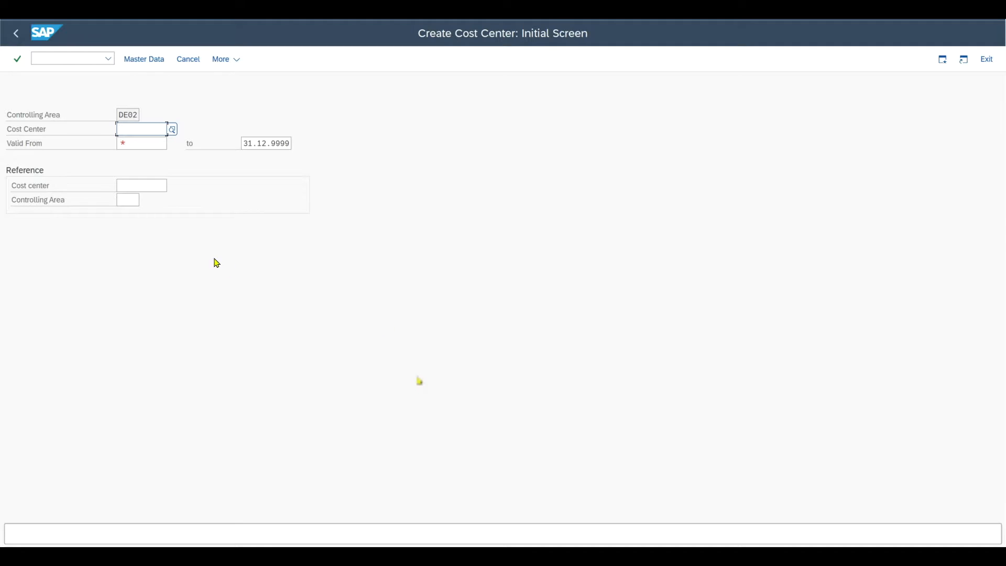
pyautogui.click(137, 115)
pyautogui.doubleClick(138, 115)
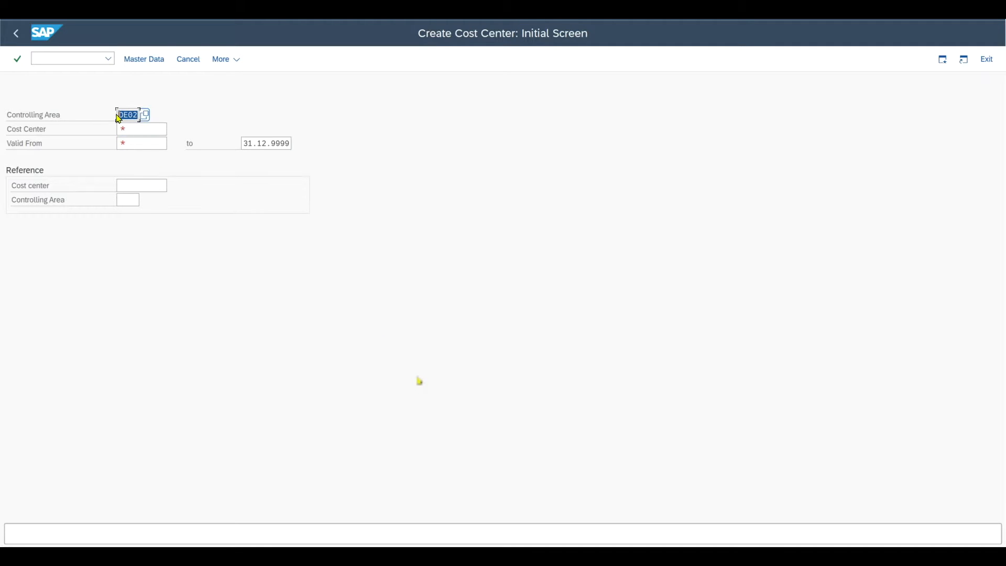
pyautogui.click(128, 118)
pyautogui.click(59, 58)
pyautogui.write('o')
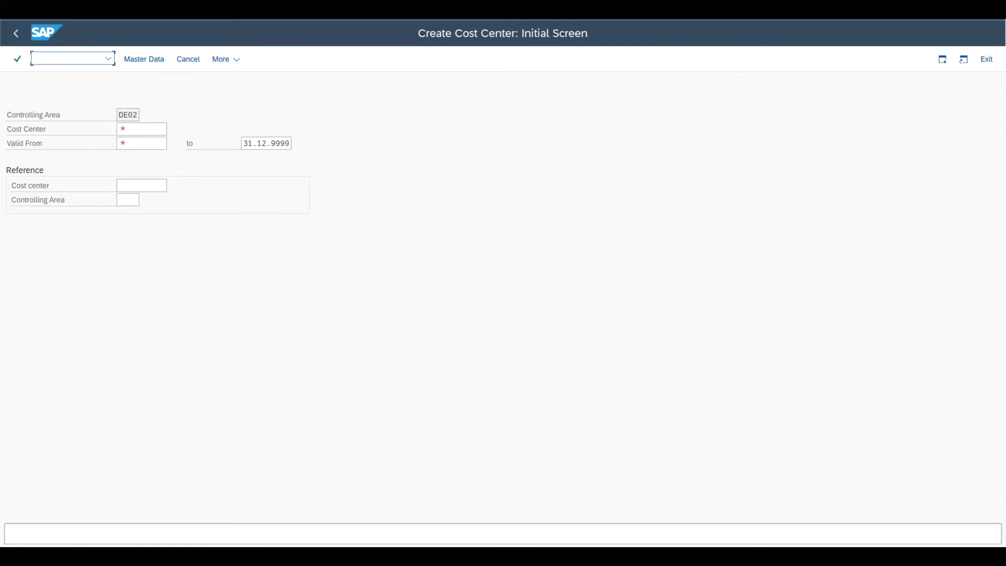
pyautogui.press('Tab')
# Open the controlling area setting for review and close it.
pyautogui.click(225, 60)
pyautogui.moveTo(254, 129)
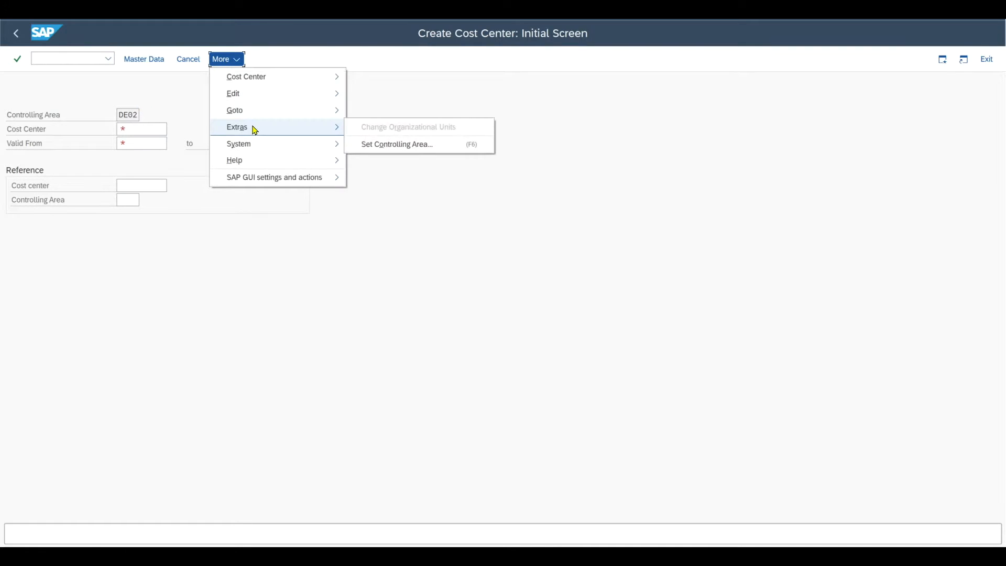
pyautogui.click(397, 144)
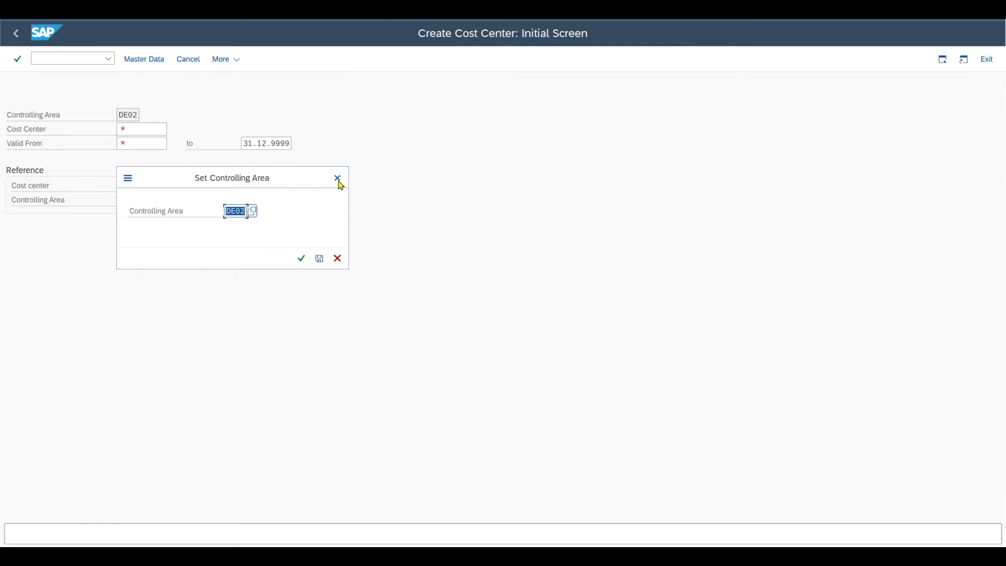
pyautogui.click(338, 179)
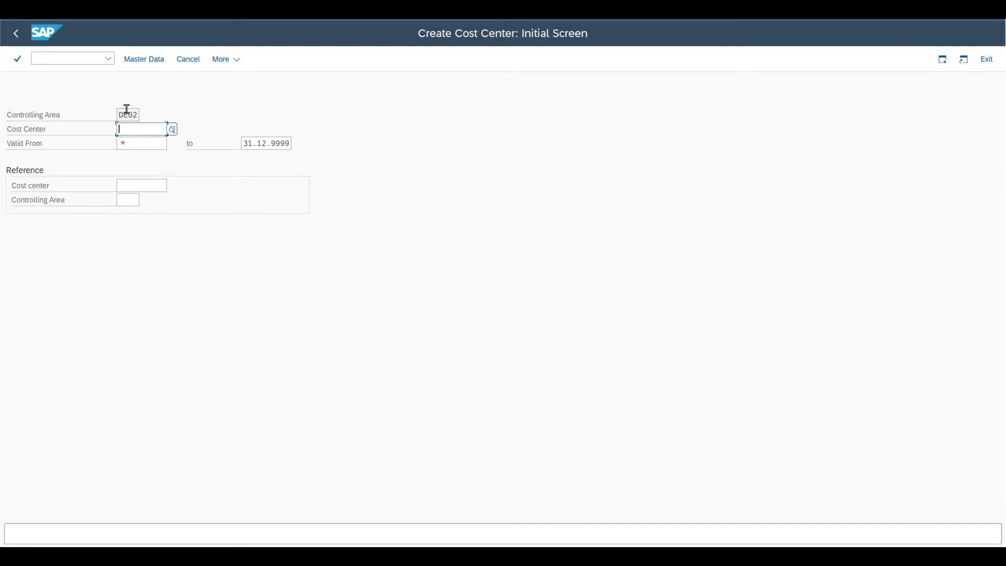
# Enter DE530009 as the identifier of the new cost center.
pyautogui.moveTo(118, 115); pyautogui.dragTo(140, 114)
pyautogui.click(133, 128)
pyautogui.click(134, 114)
pyautogui.click(135, 128)
pyautogui.write('DE530009')
pyautogui.moveTo(162, 130); pyautogui.dragTo(116, 129)
# Set the validity start date to 01.01.2022 and open the cost center's master data.
pyautogui.click(136, 145)
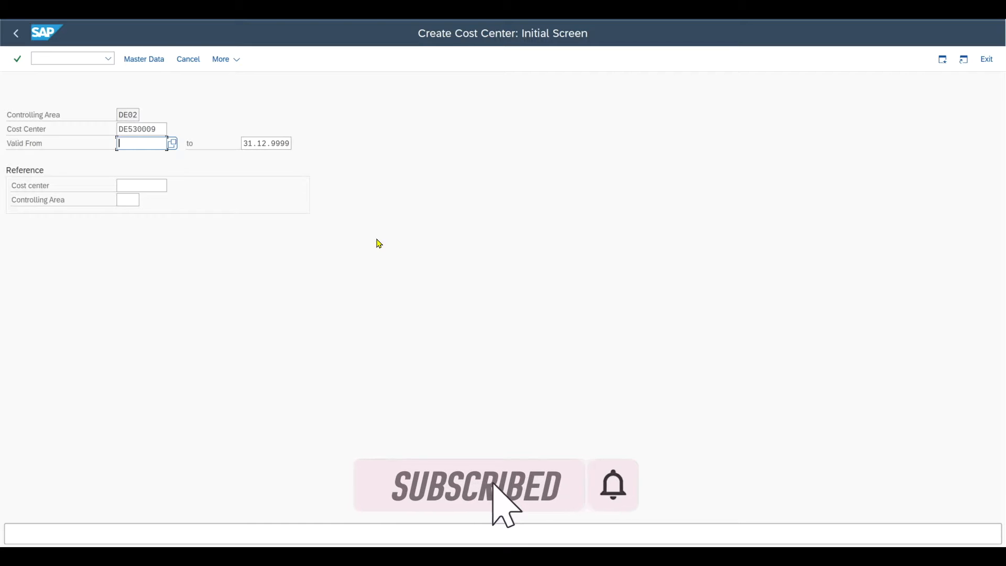
pyautogui.write('01.01')
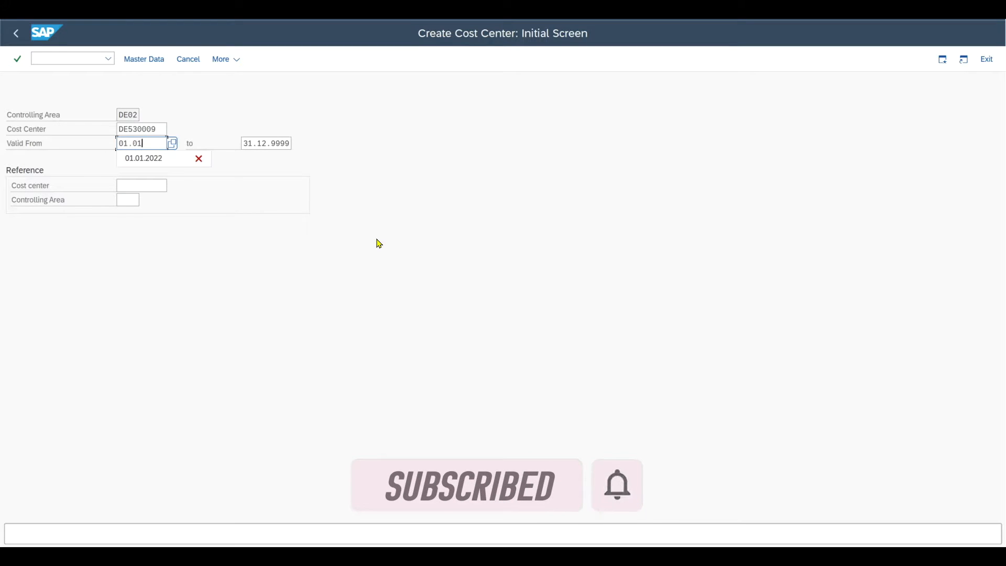
pyautogui.write('.2022')
pyautogui.click(276, 143)
pyautogui.moveTo(243, 143)
pyautogui.mouseDown()
pyautogui.moveTo(292, 143)
pyautogui.moveTo(243, 143)
pyautogui.mouseUp()
pyautogui.click(275, 143)
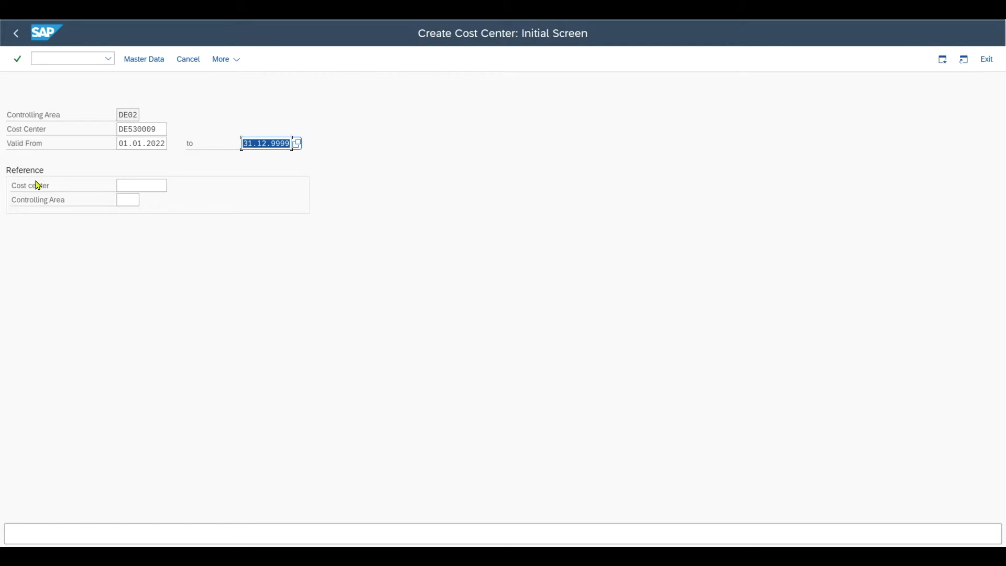
pyautogui.click(135, 186)
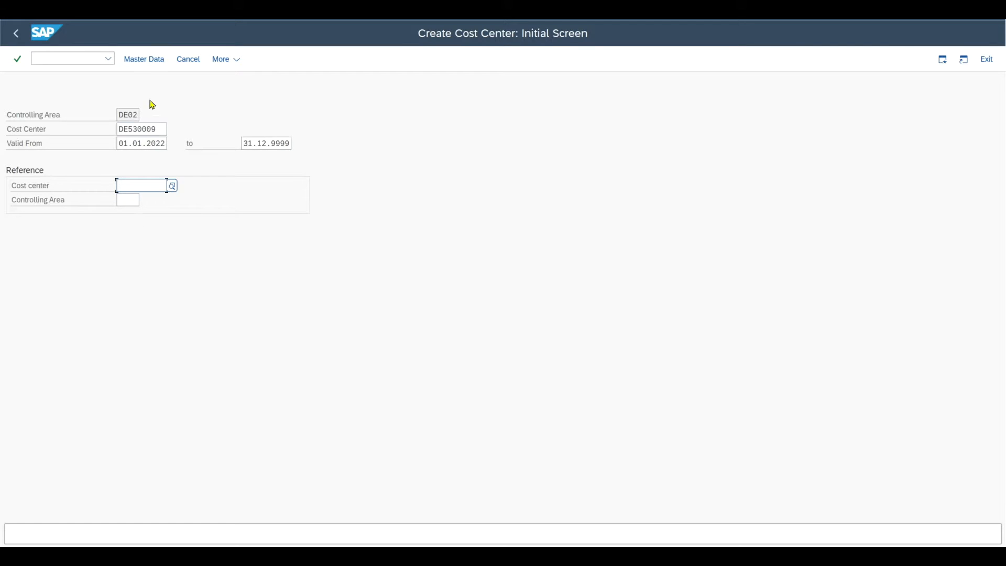
pyautogui.click(140, 60)
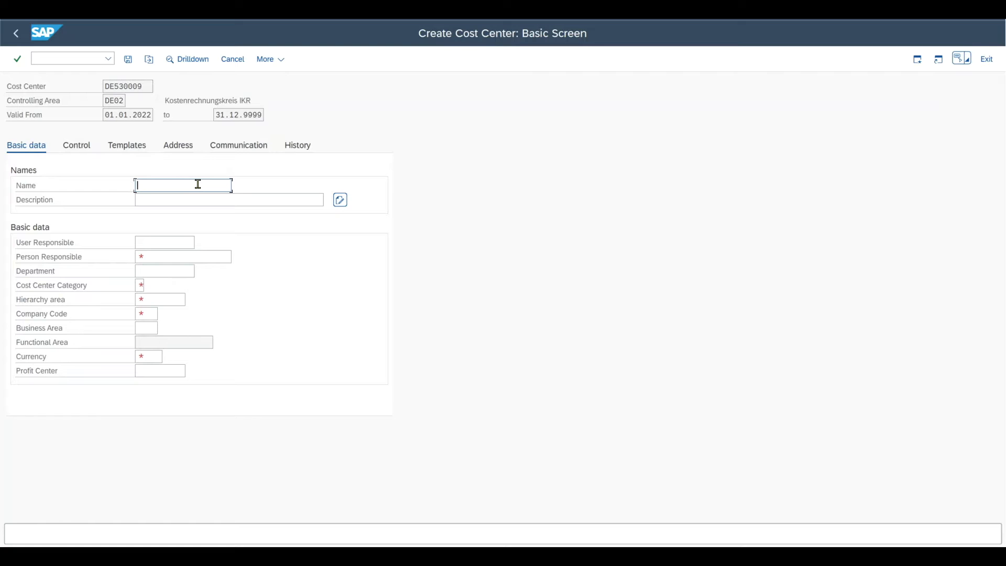
# Name the cost center "Cost Center Test" and describe it as "This is a test cost center".
pyautogui.write('Cost Center Test')
pyautogui.click(199, 196)
pyautogui.write('Th')
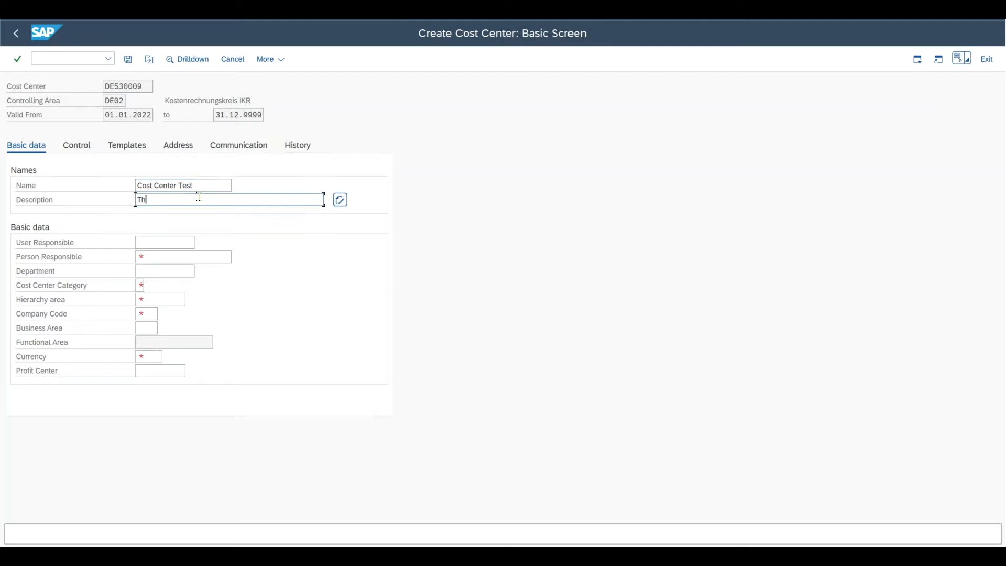
pyautogui.write('is is a test cost center')
pyautogui.moveTo(195, 186); pyautogui.dragTo(133, 192)
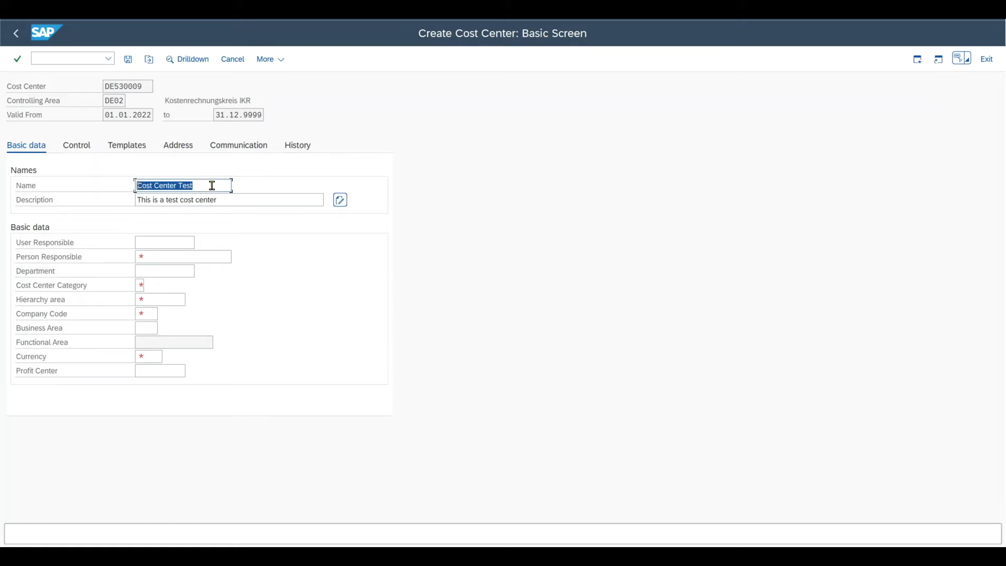
pyautogui.click(225, 198)
pyautogui.moveTo(229, 200); pyautogui.dragTo(133, 202)
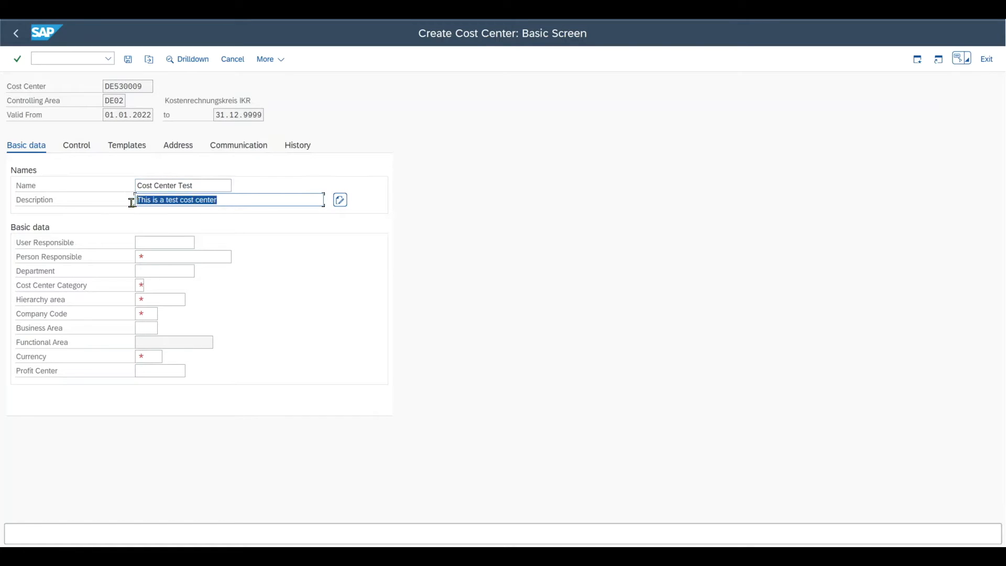
pyautogui.click(340, 203)
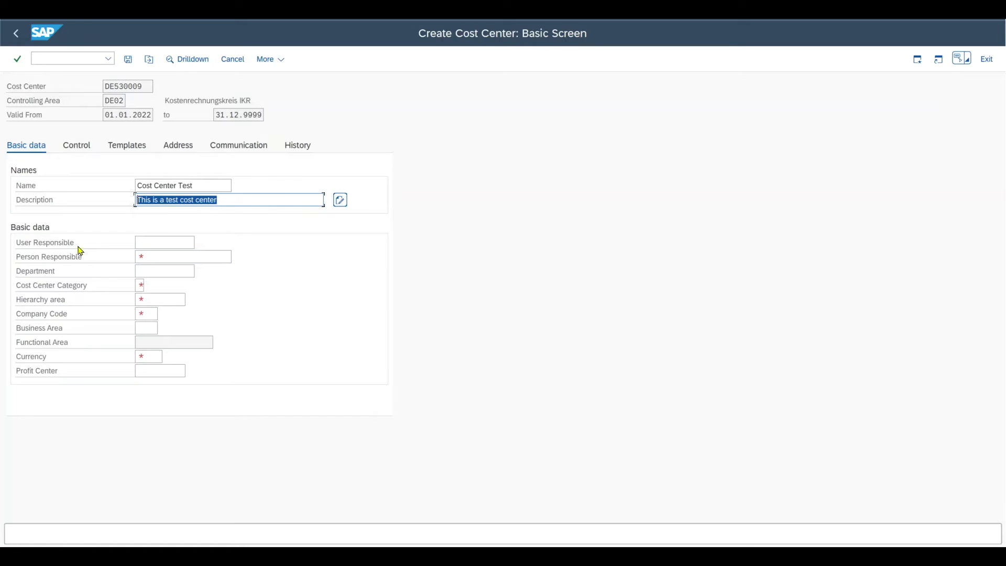
# Enter the name of the person responsible in the cost center's basic data.
pyautogui.click(139, 244)
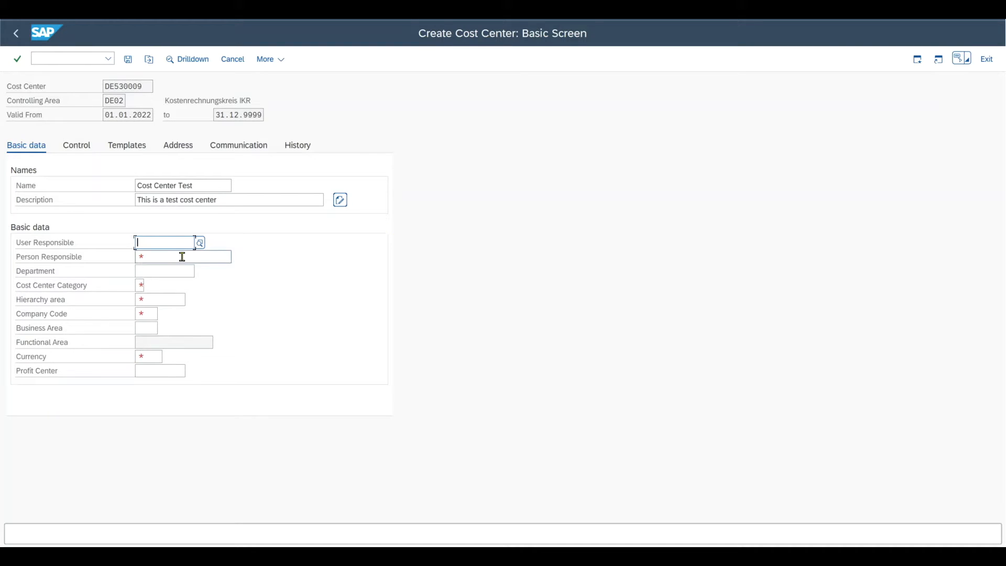
pyautogui.click(159, 260)
pyautogui.click(159, 243)
pyautogui.click(157, 259)
pyautogui.write('John Doe')
pyautogui.moveTo(198, 256); pyautogui.dragTo(130, 258)
pyautogui.click(207, 261)
pyautogui.click(192, 272)
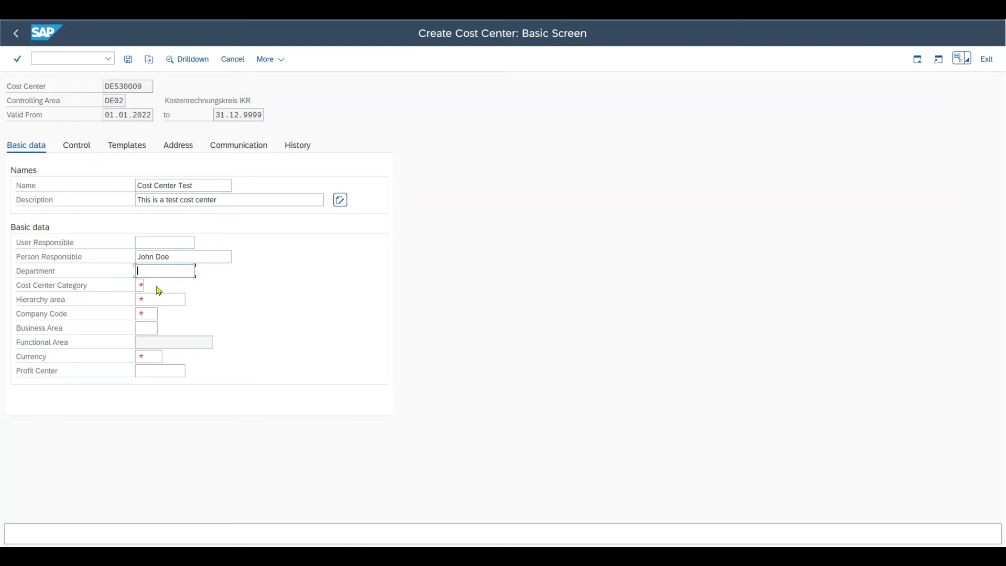
# Choose W (Administration) as the cost center category and set the hierarchy area to DE02.
pyautogui.click(140, 285)
pyautogui.click(150, 285)
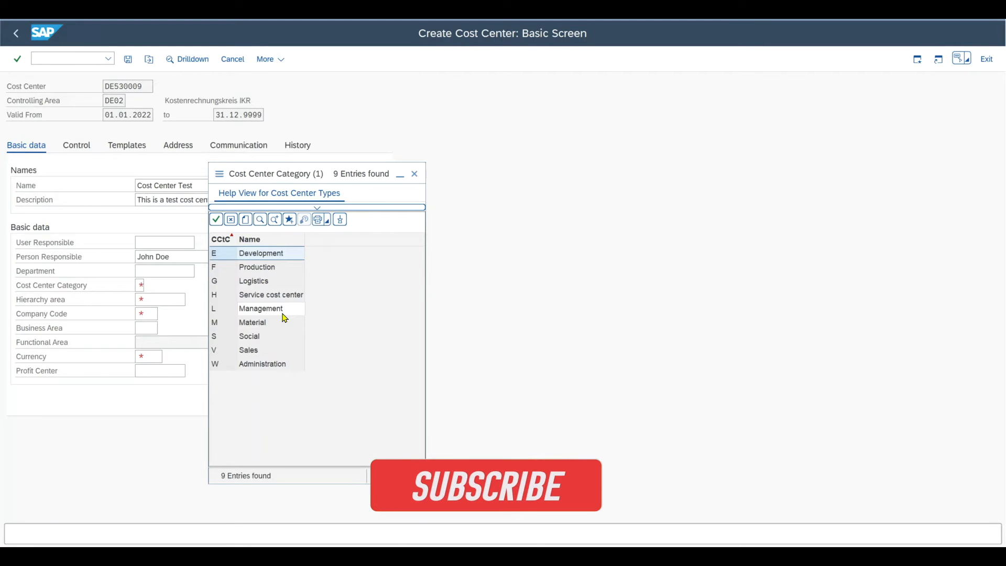
pyautogui.click(276, 296)
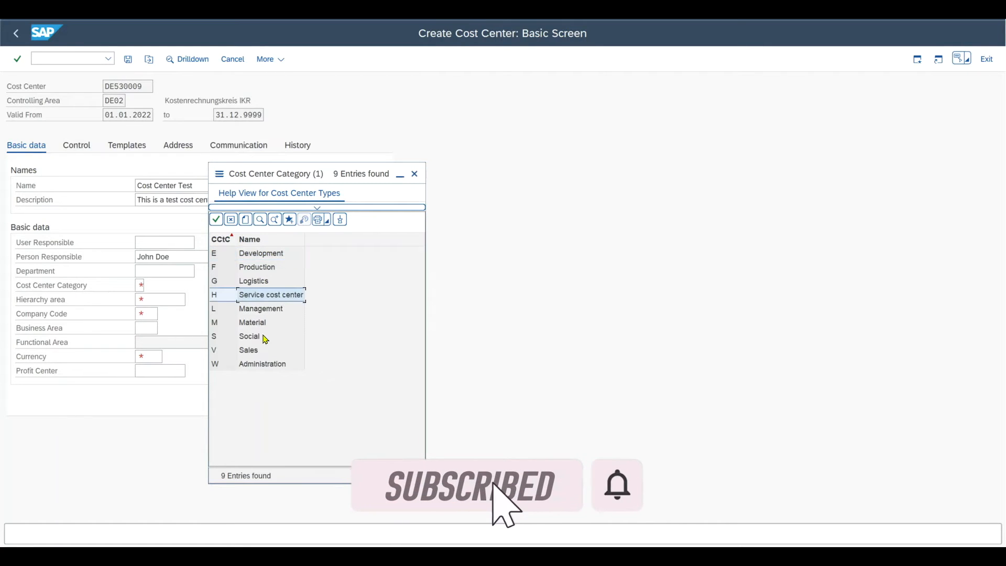
pyautogui.doubleClick(264, 369)
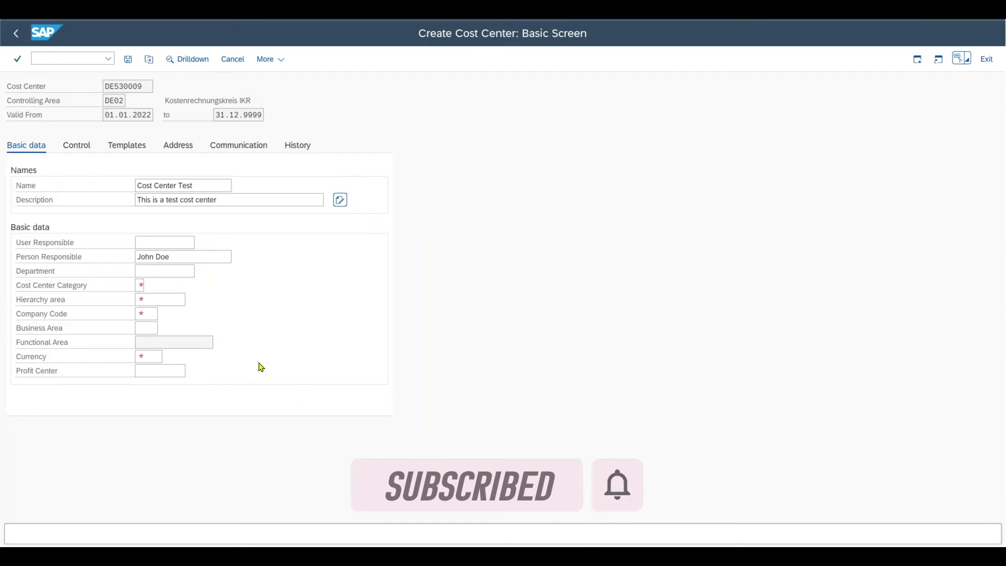
pyautogui.click(159, 302)
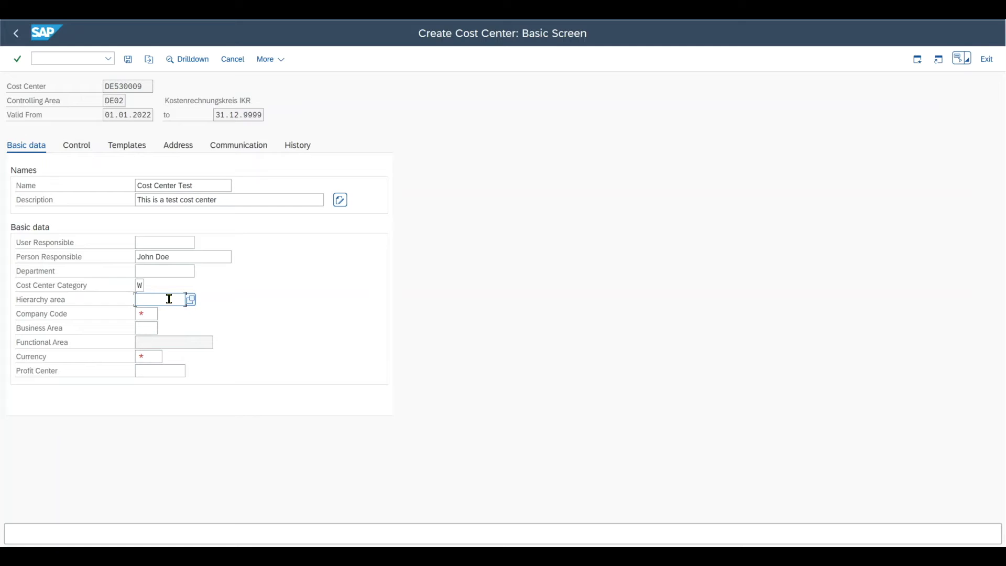
pyautogui.write('DE02')
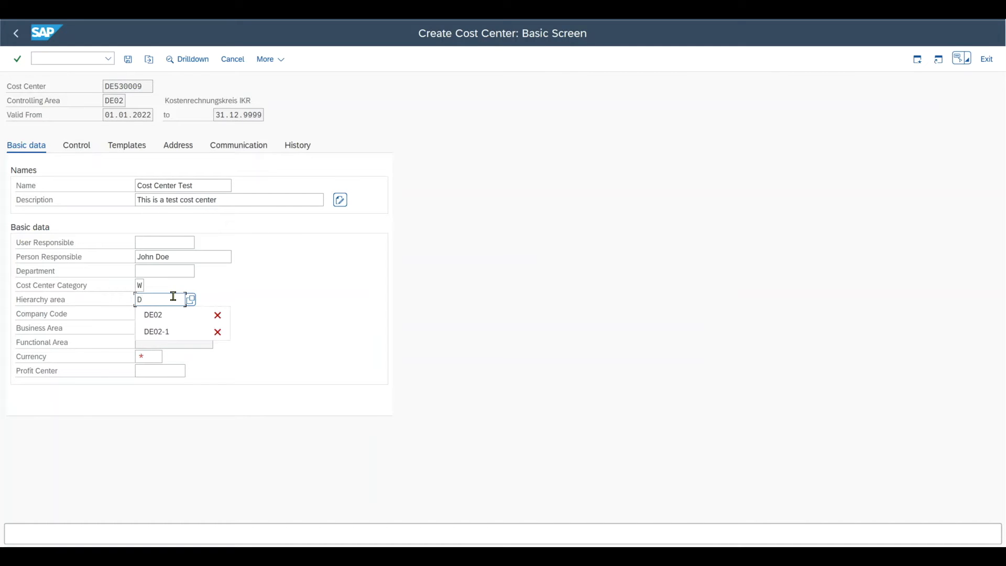
pyautogui.press('Return')
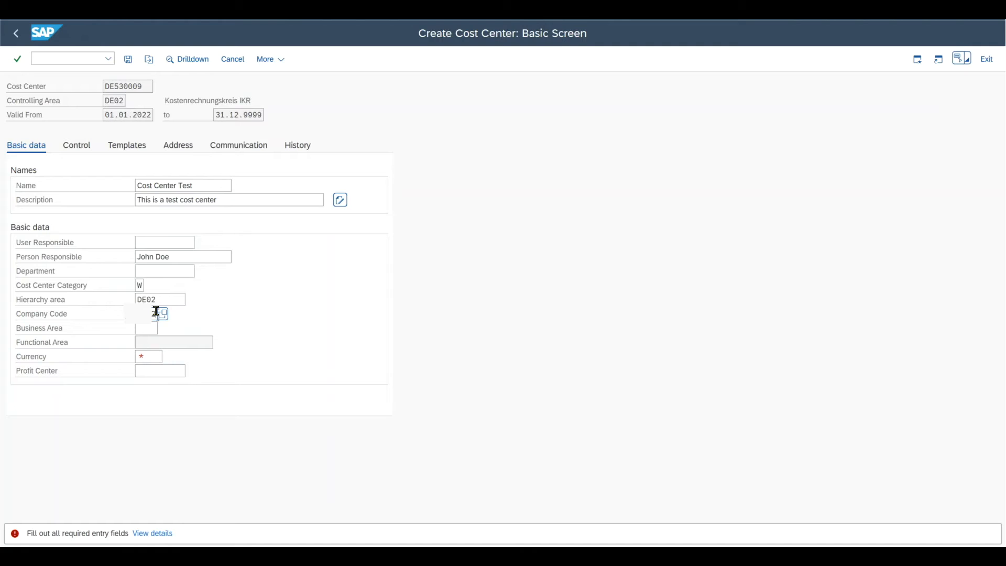
pyautogui.doubleClick(124, 100)
pyautogui.doubleClick(146, 86)
pyautogui.click(146, 86)
pyautogui.moveTo(146, 86); pyautogui.dragTo(104, 88)
# Assign business area 0001 and set the cost center's currency to EUR.
pyautogui.click(143, 330)
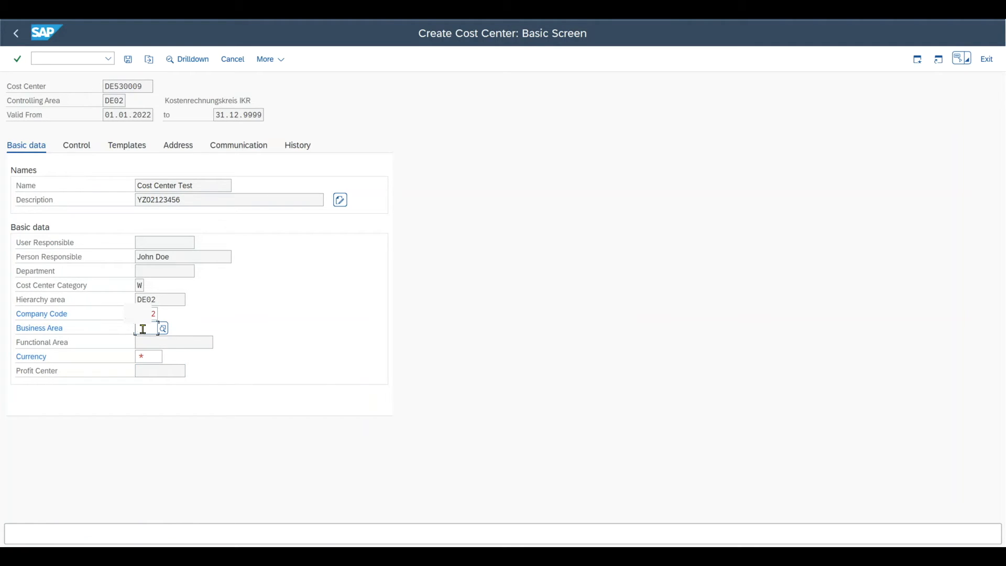
pyautogui.write('0001')
pyautogui.press('Return')
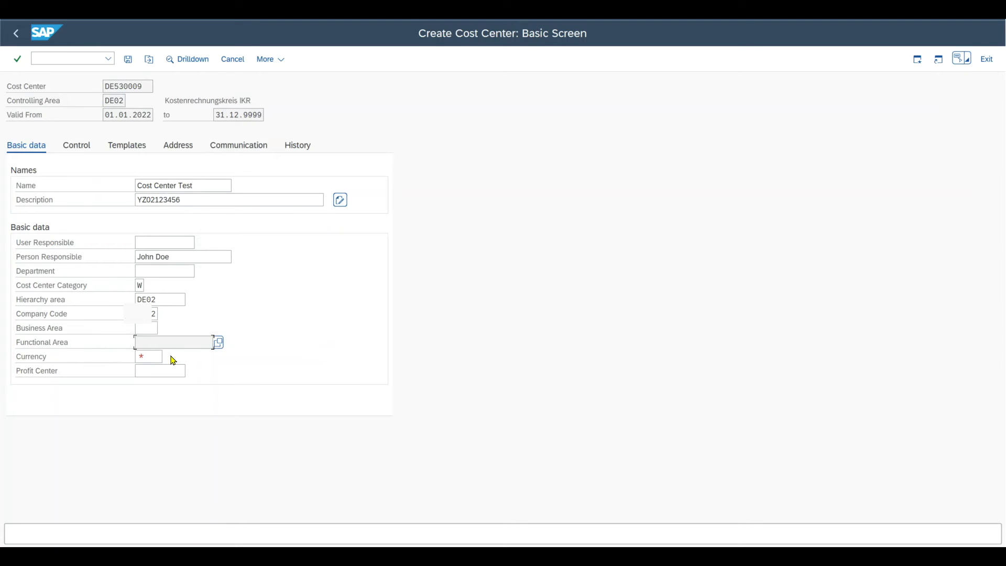
pyautogui.press('Return')
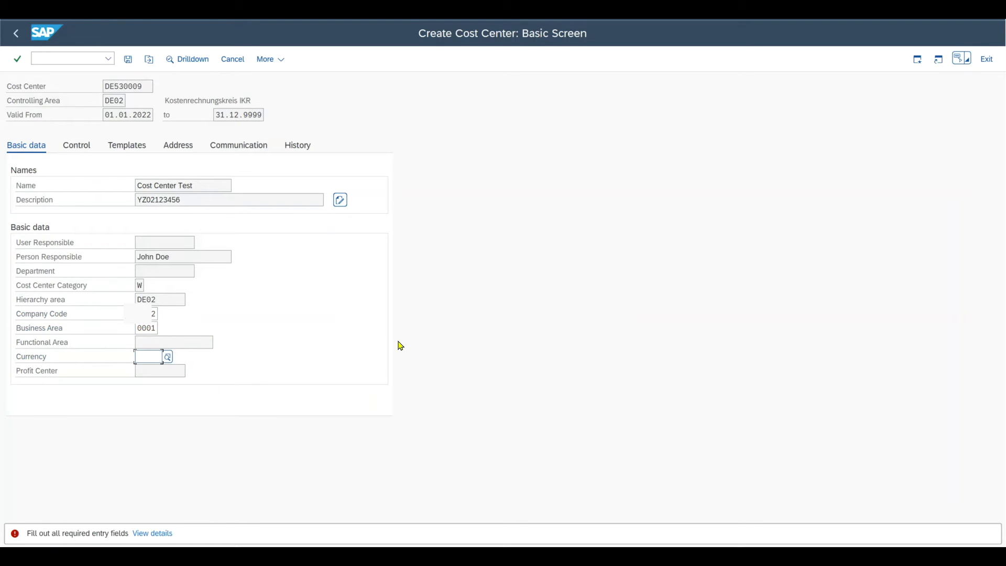
pyautogui.write('EUR')
pyautogui.press('Return')
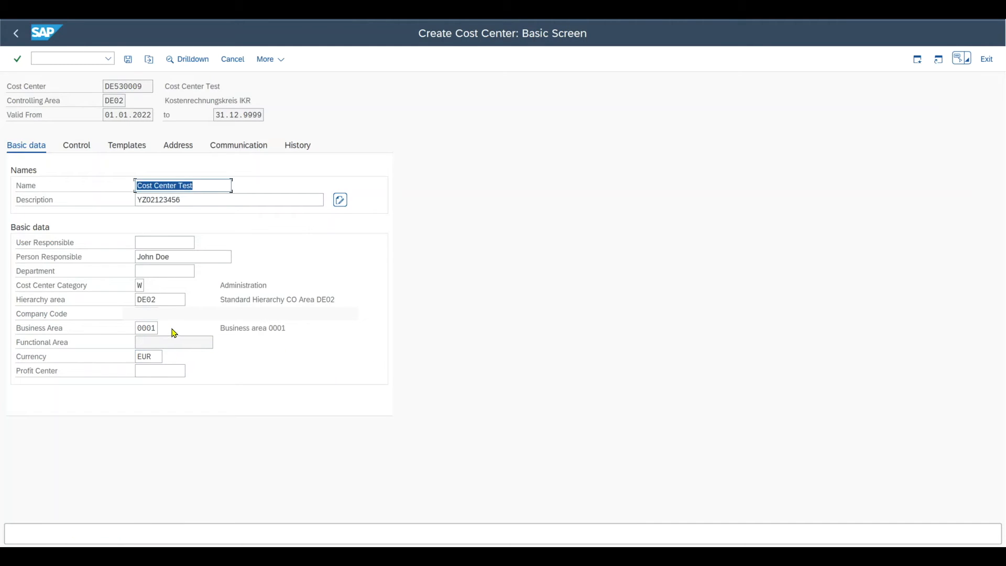
# Go through the control indicators and template assignments, and save the new cost center.
pyautogui.click(155, 371)
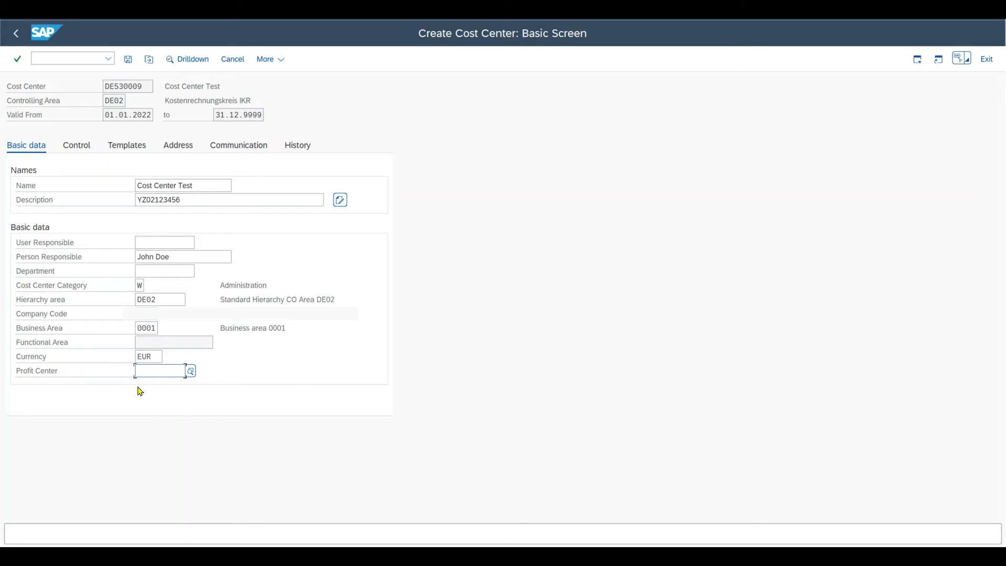
pyautogui.click(84, 150)
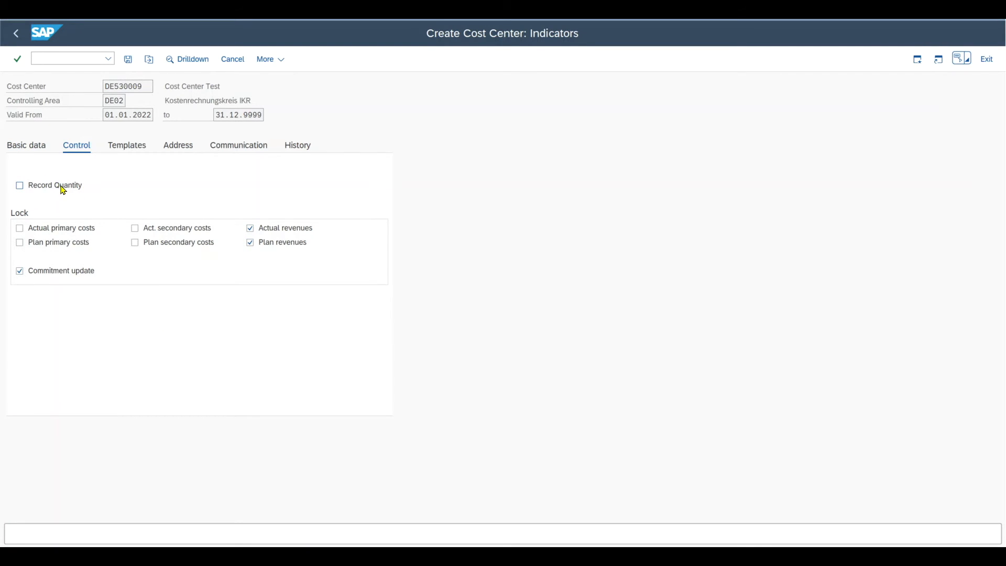
pyautogui.click(63, 191)
pyautogui.click(129, 149)
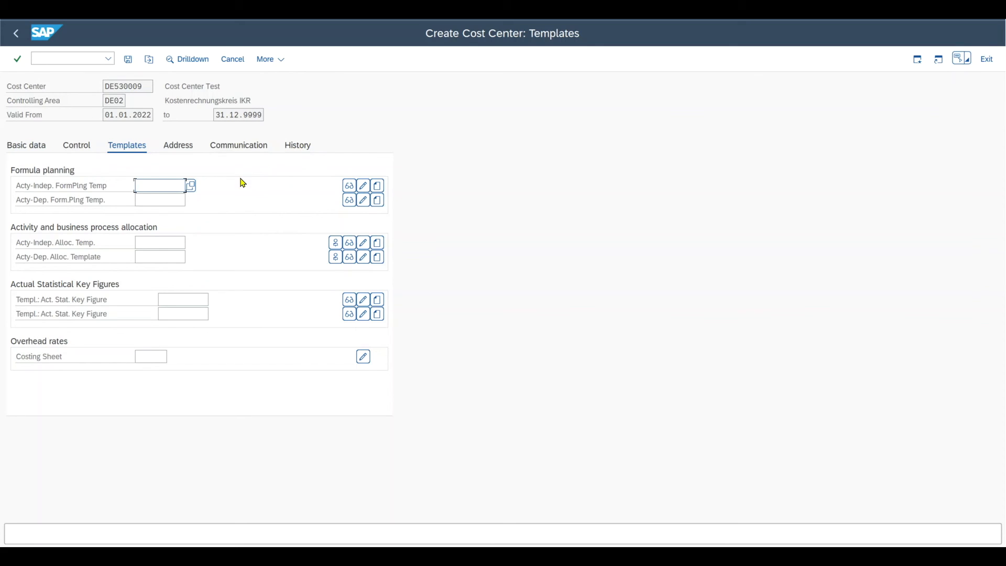
pyautogui.click(129, 59)
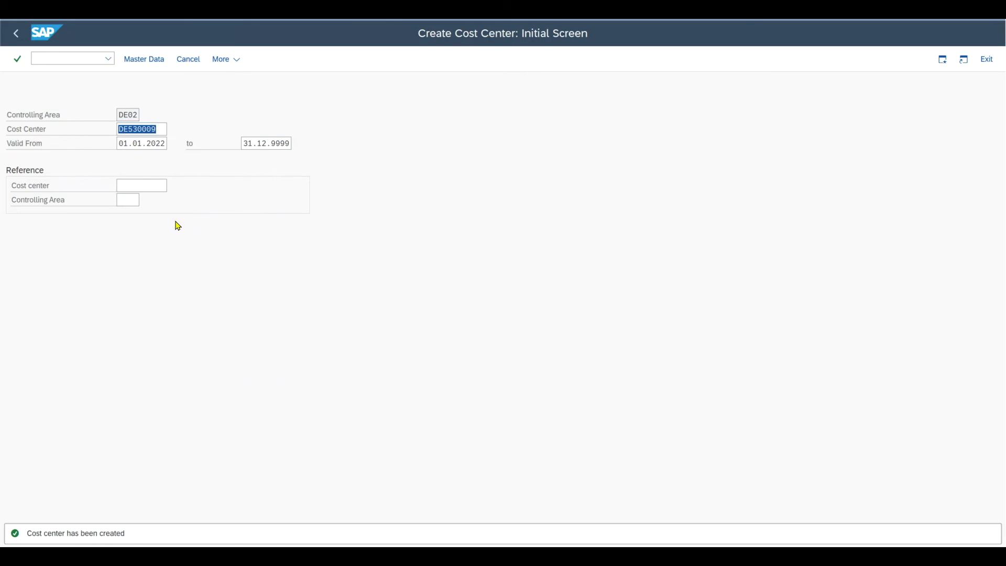
# Open cost center DE530009 in change mode and check its name and description.
pyautogui.click(226, 59)
pyautogui.moveTo(288, 79)
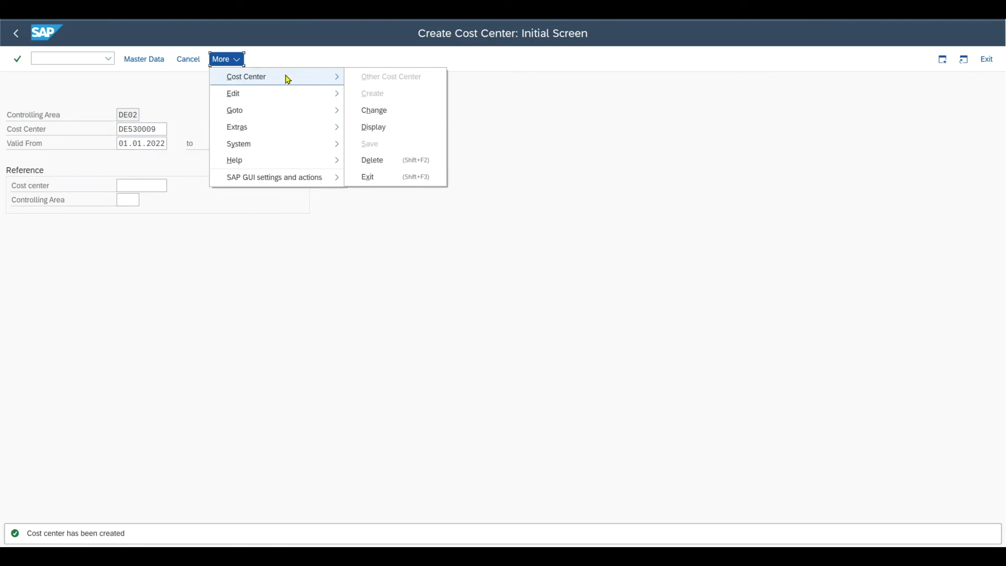
pyautogui.click(392, 111)
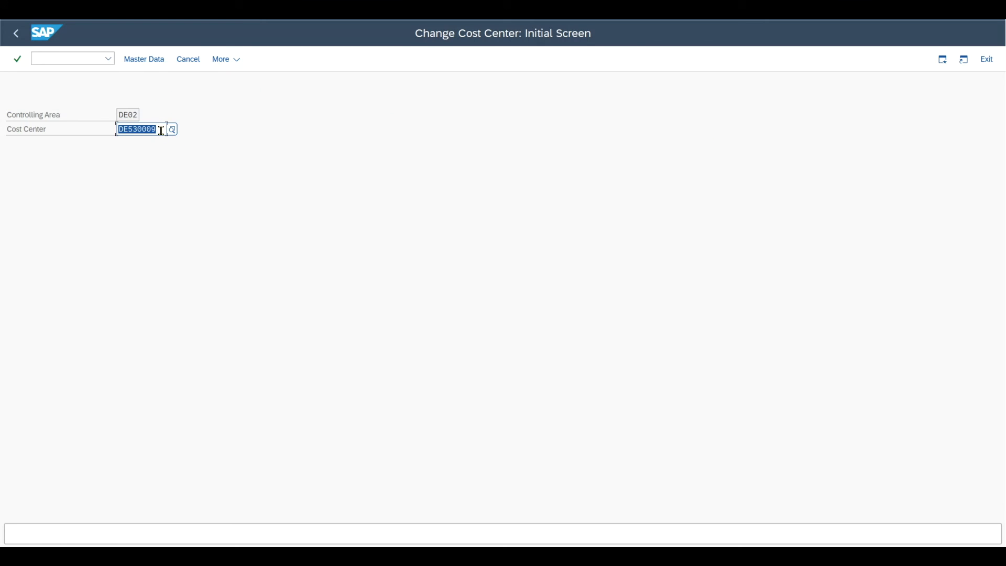
pyautogui.press('Return')
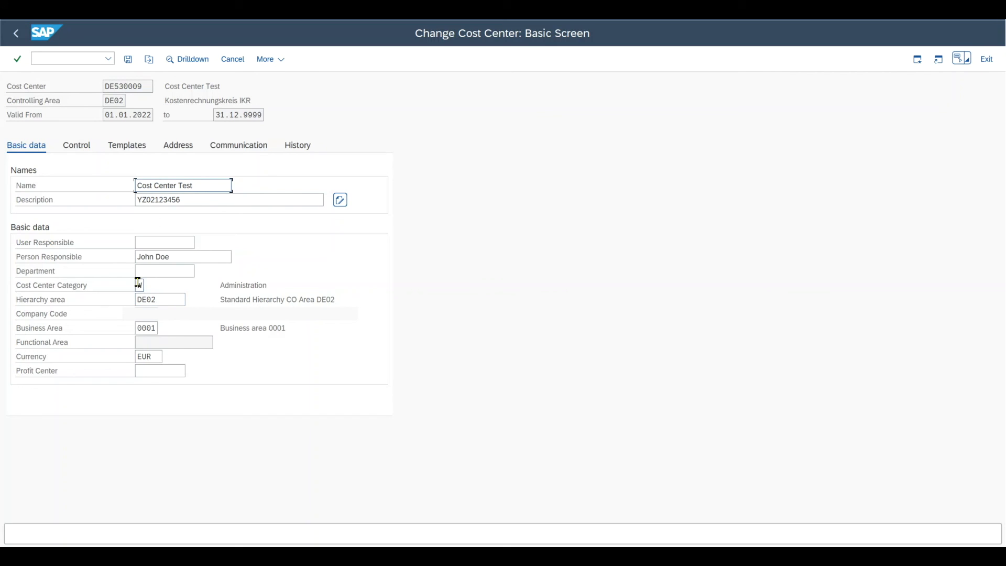
pyautogui.moveTo(194, 201); pyautogui.dragTo(125, 196)
pyautogui.click(203, 195)
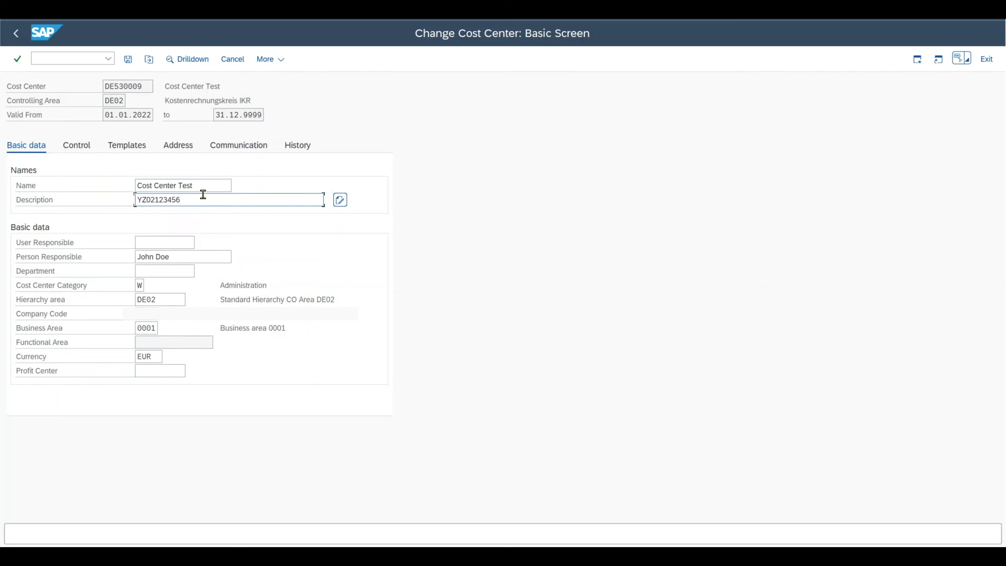
pyautogui.moveTo(207, 184); pyautogui.dragTo(96, 182)
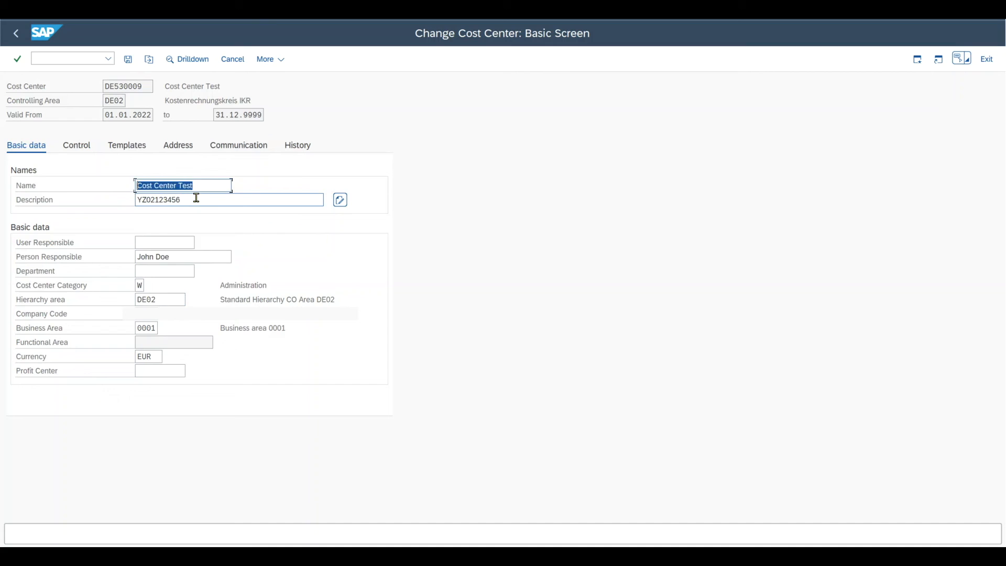
pyautogui.moveTo(197, 197); pyautogui.dragTo(116, 200)
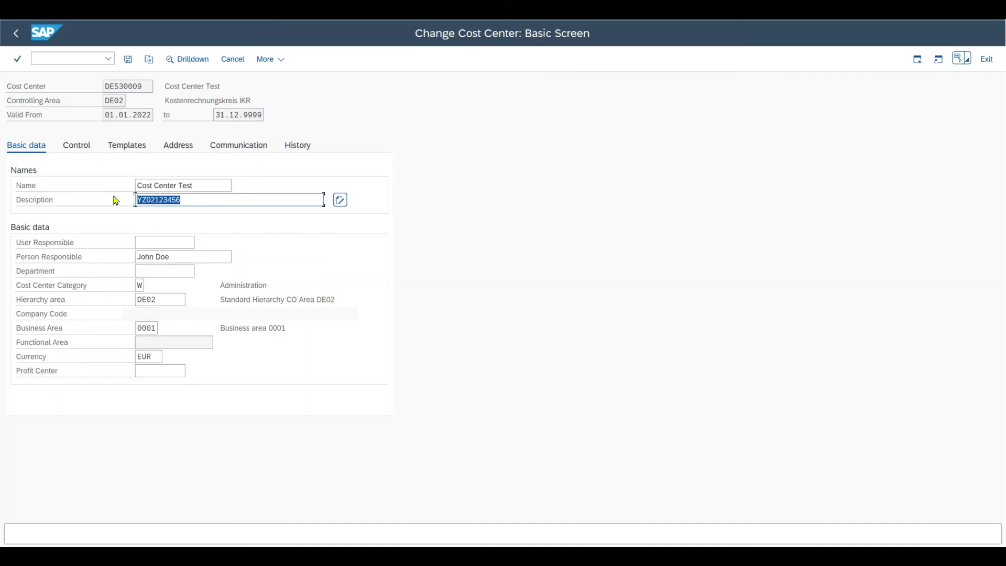
pyautogui.doubleClick(138, 285)
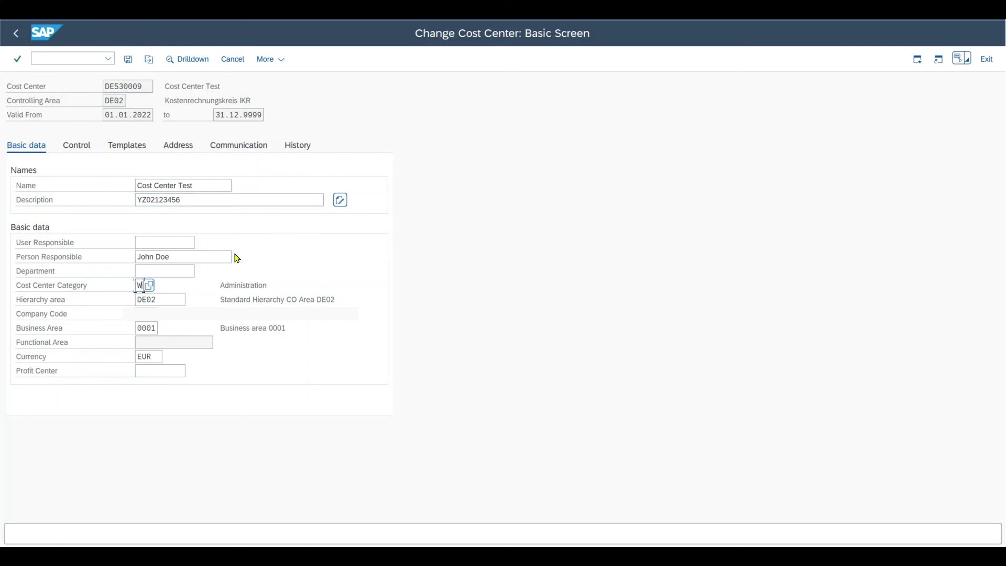
pyautogui.doubleClick(191, 199)
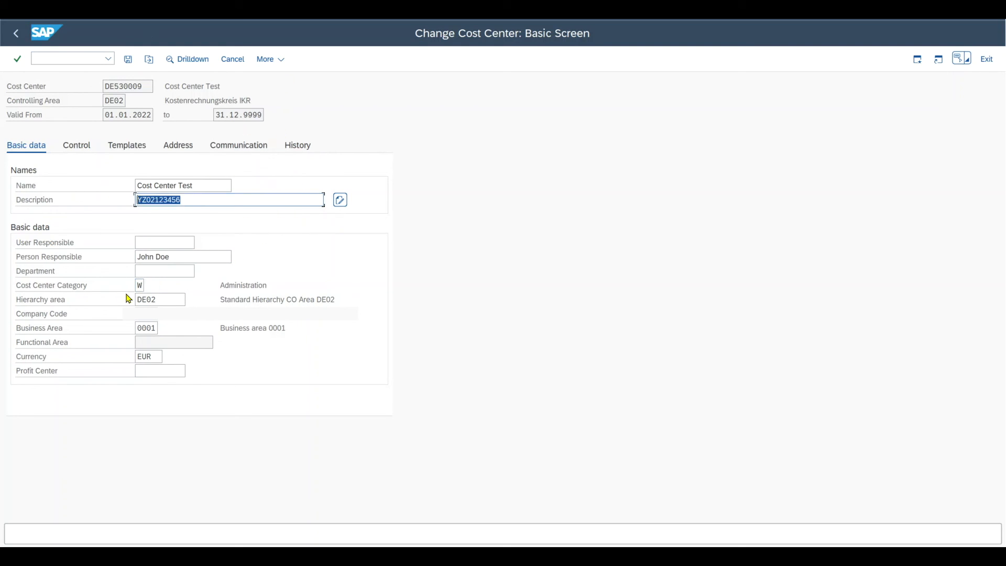
# Set up another analysis period for the cost center, valid from 01.01.2023 to 31.12.9999.
pyautogui.click(270, 59)
pyautogui.moveTo(294, 92)
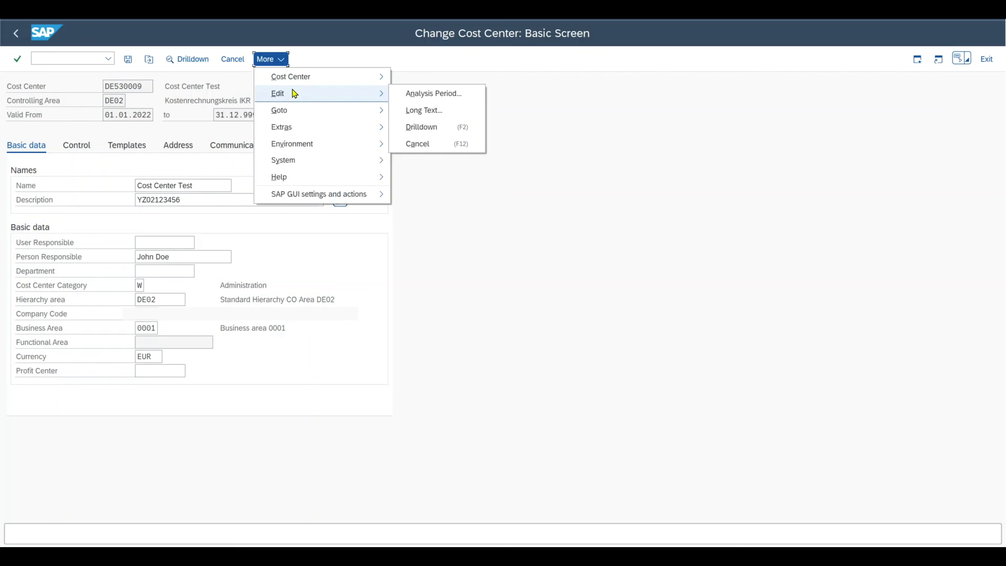
pyautogui.click(411, 95)
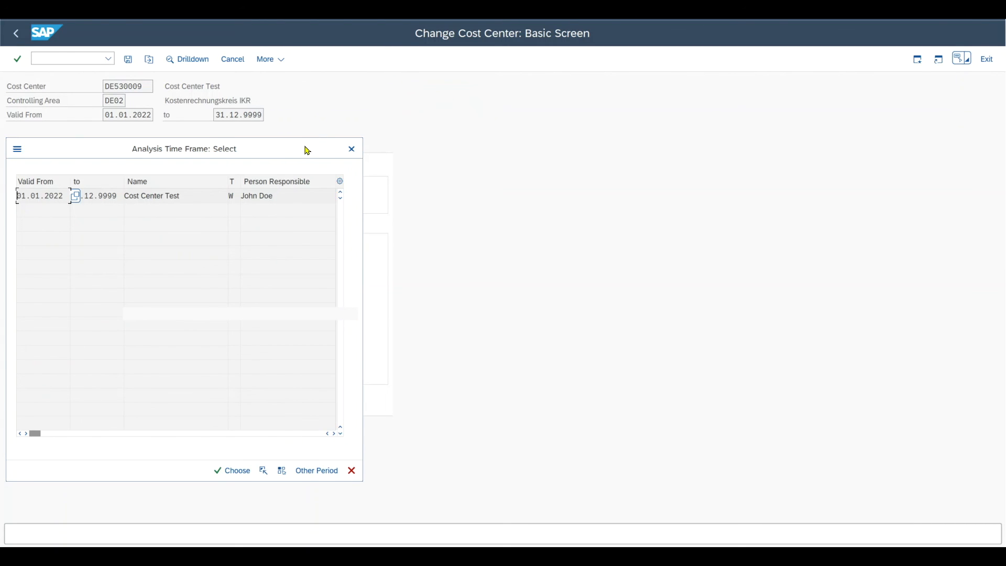
pyautogui.moveTo(307, 150); pyautogui.dragTo(452, 118)
pyautogui.moveTo(268, 160); pyautogui.dragTo(146, 158)
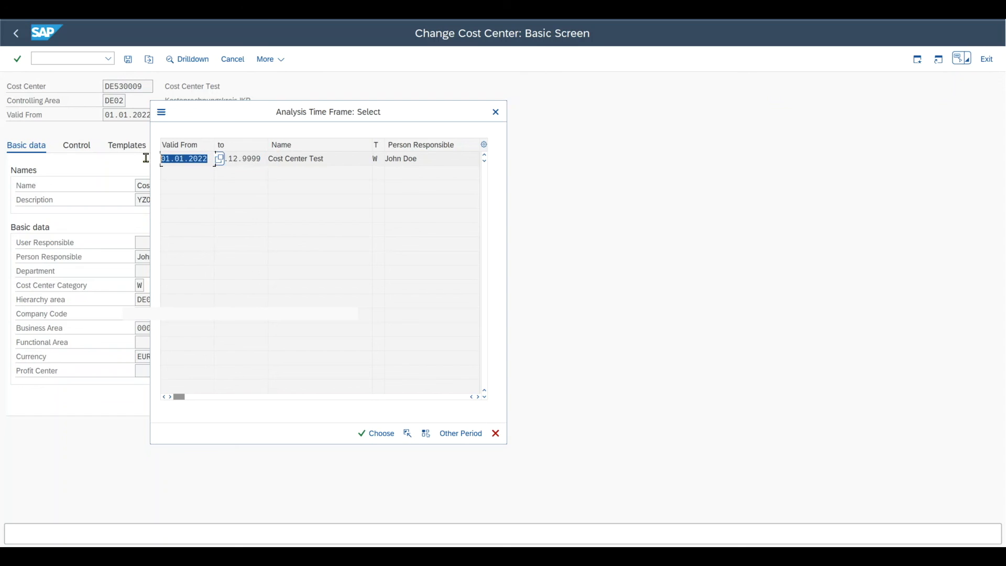
pyautogui.click(262, 159)
pyautogui.click(462, 434)
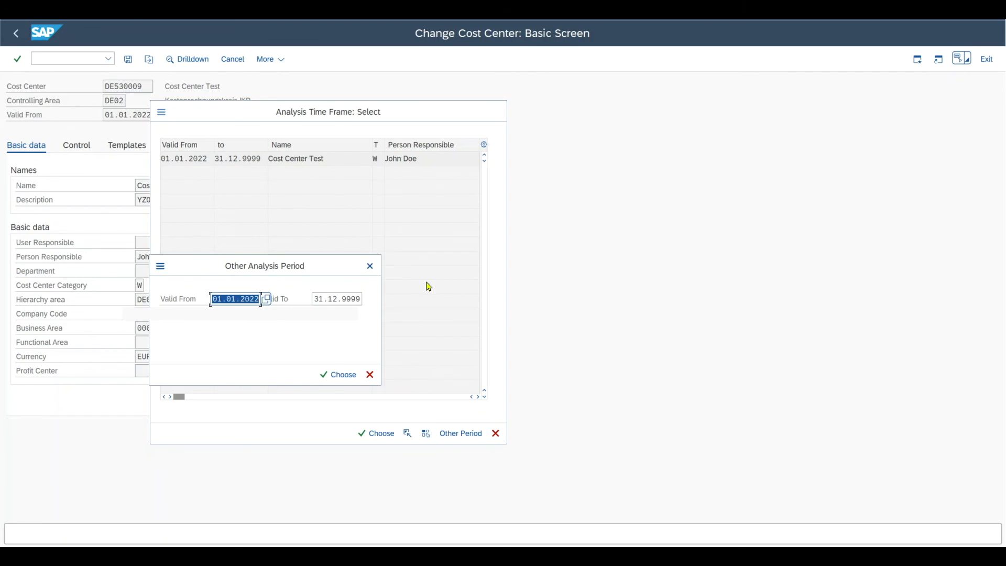
pyautogui.write('01.01.2023')
pyautogui.press('Return')
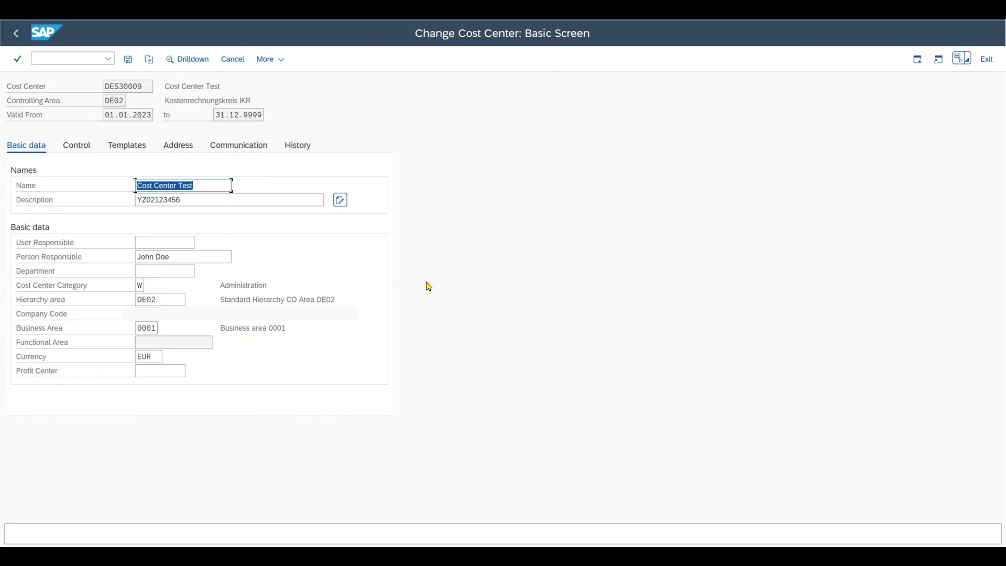
# Change the description to "This is a new description" and the cost center category to M (Material), and save the cost center.
pyautogui.moveTo(206, 199); pyautogui.dragTo(118, 207)
pyautogui.write('This is a new')
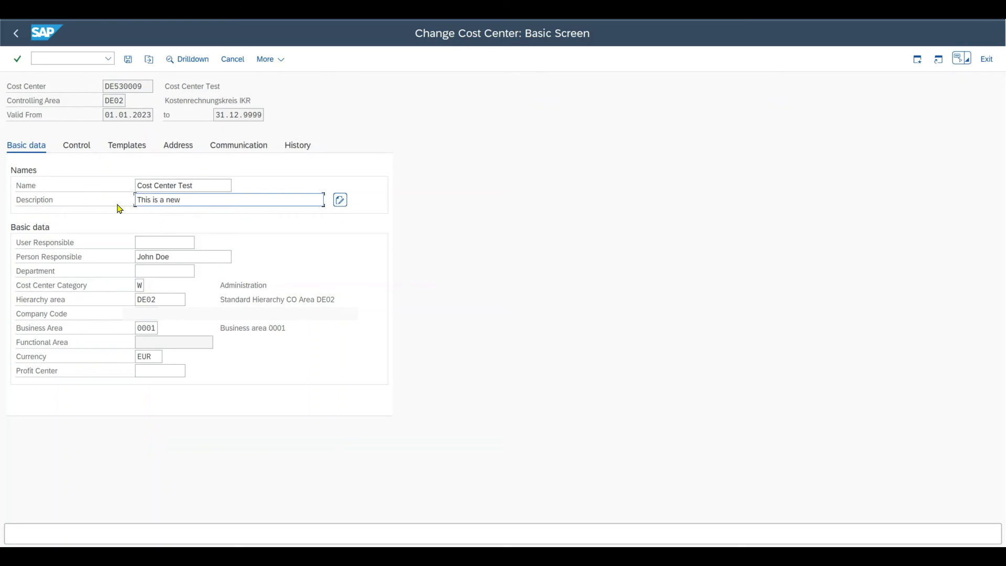
pyautogui.write(' description')
pyautogui.press('Return')
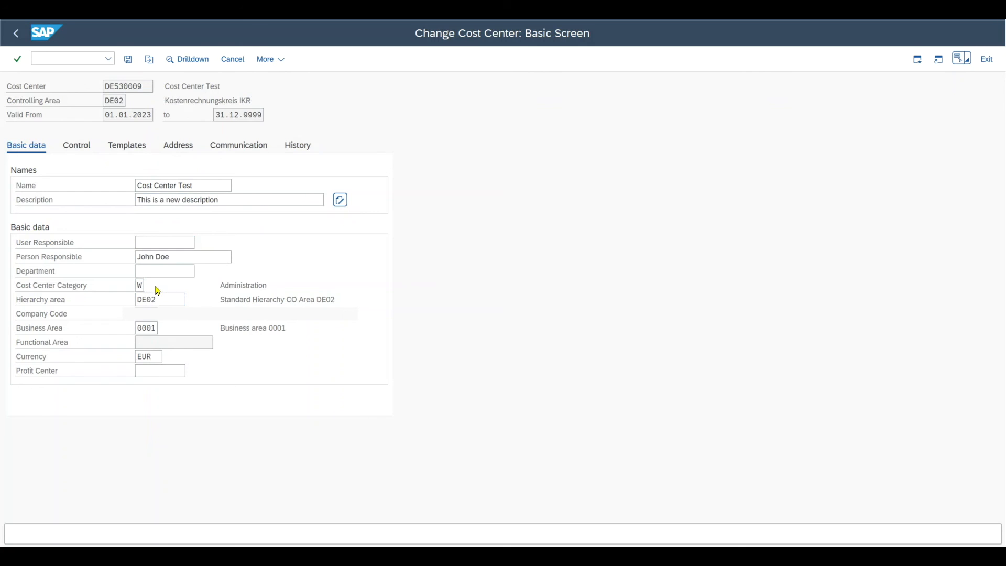
pyautogui.doubleClick(186, 383)
pyautogui.click(129, 60)
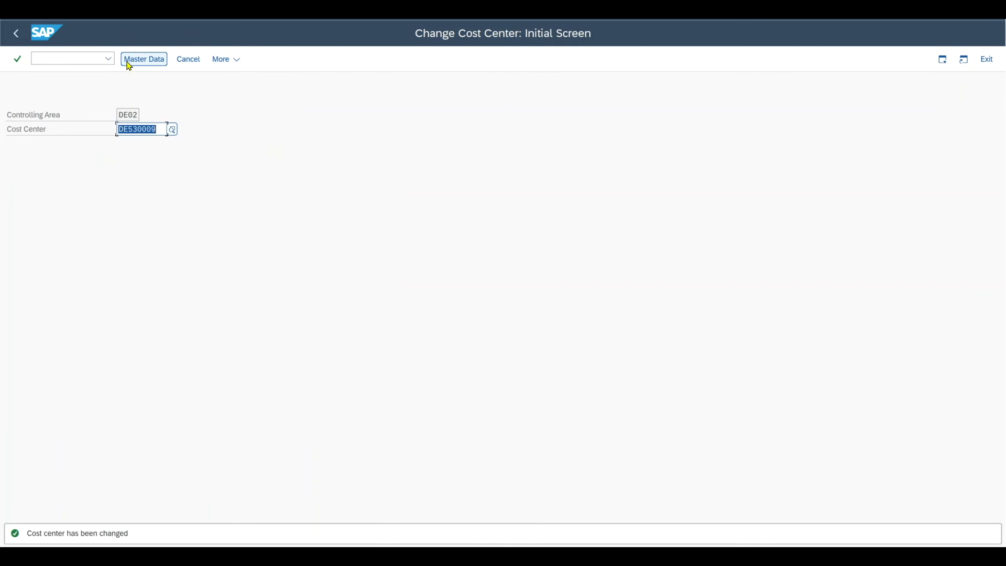
# Display cost center DE530009 for the period starting 01.01.2022 and check its description and cost center category.
pyautogui.click(226, 60)
pyautogui.moveTo(251, 77)
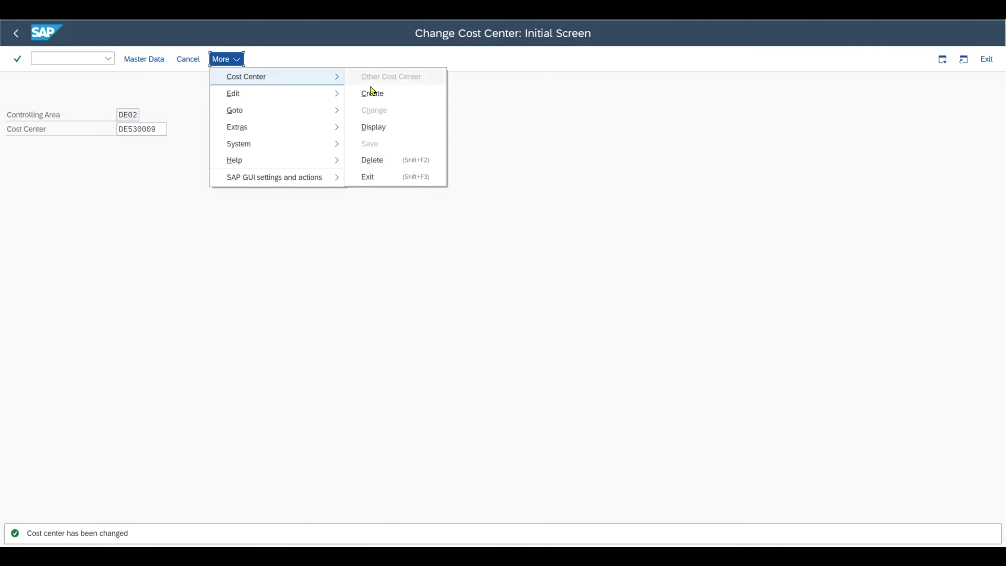
pyautogui.click(376, 127)
pyautogui.click(160, 129)
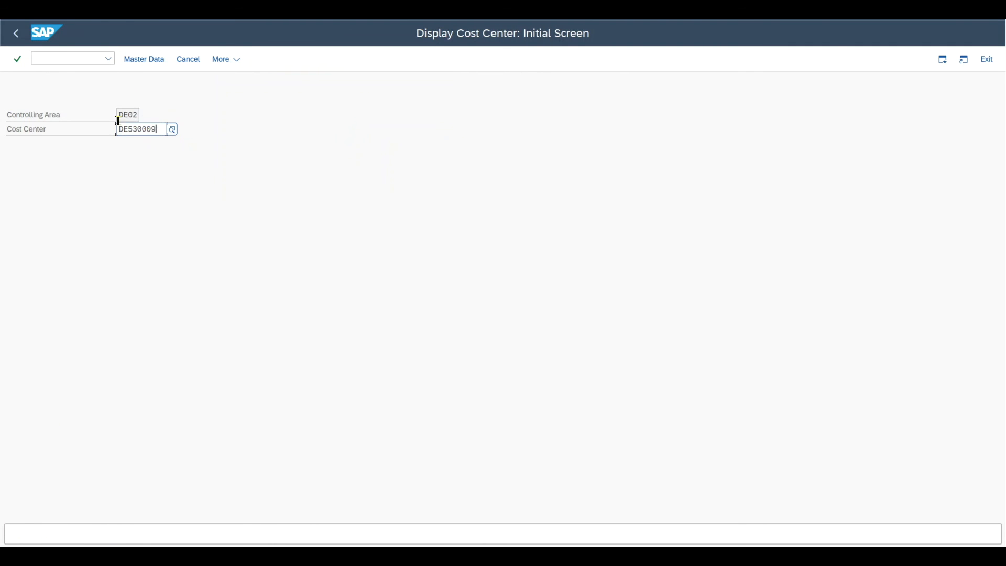
pyautogui.press('Return')
pyautogui.moveTo(137, 151); pyautogui.dragTo(269, 168)
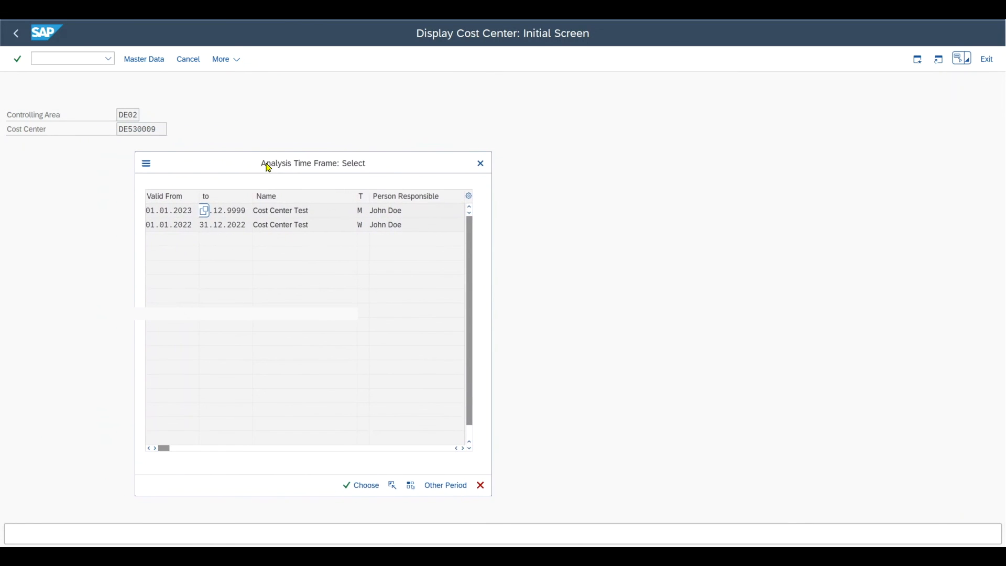
pyautogui.doubleClick(173, 226)
pyautogui.moveTo(187, 198); pyautogui.dragTo(126, 200)
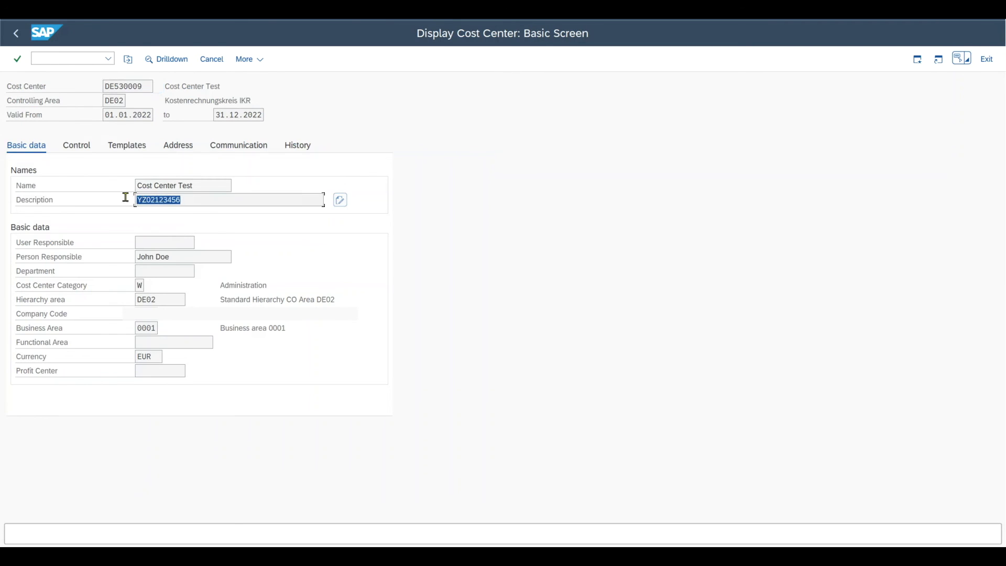
pyautogui.click(137, 285)
pyautogui.click(19, 33)
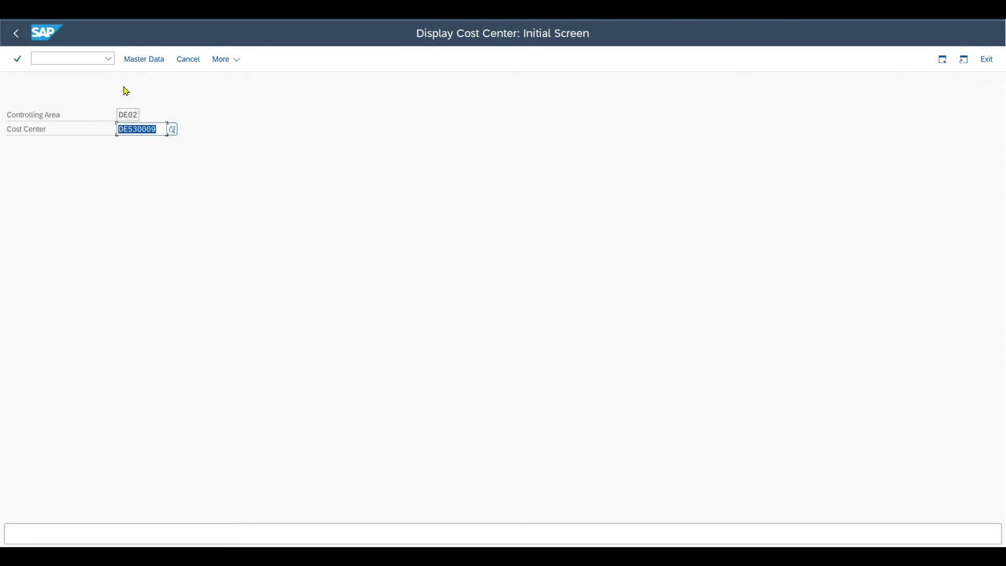
# Display the same cost center for the period starting 01.01.2023 and check its description and category.
pyautogui.press('Return')
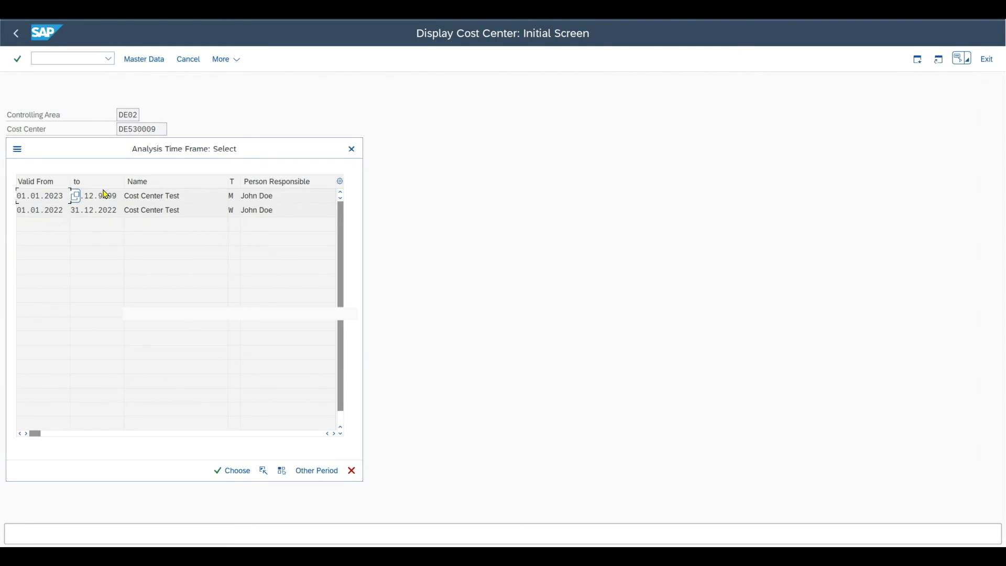
pyautogui.doubleClick(40, 196)
pyautogui.click(230, 201)
pyautogui.moveTo(231, 201); pyautogui.dragTo(124, 200)
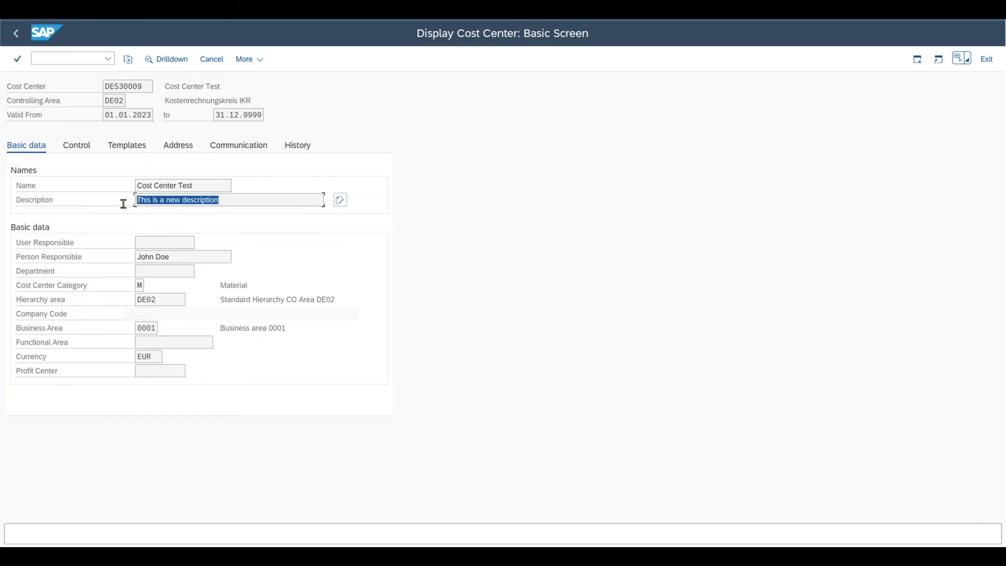
pyautogui.click(143, 283)
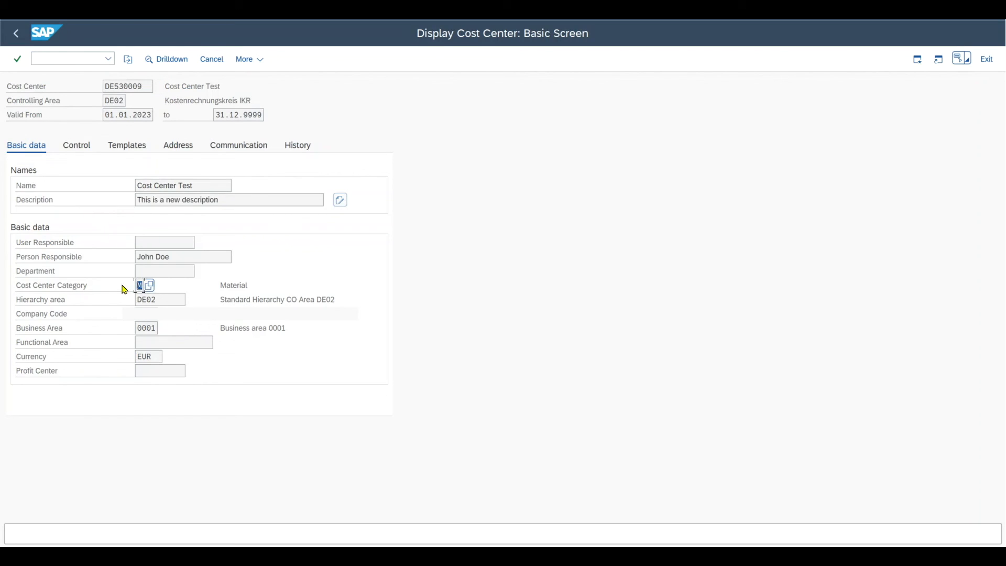